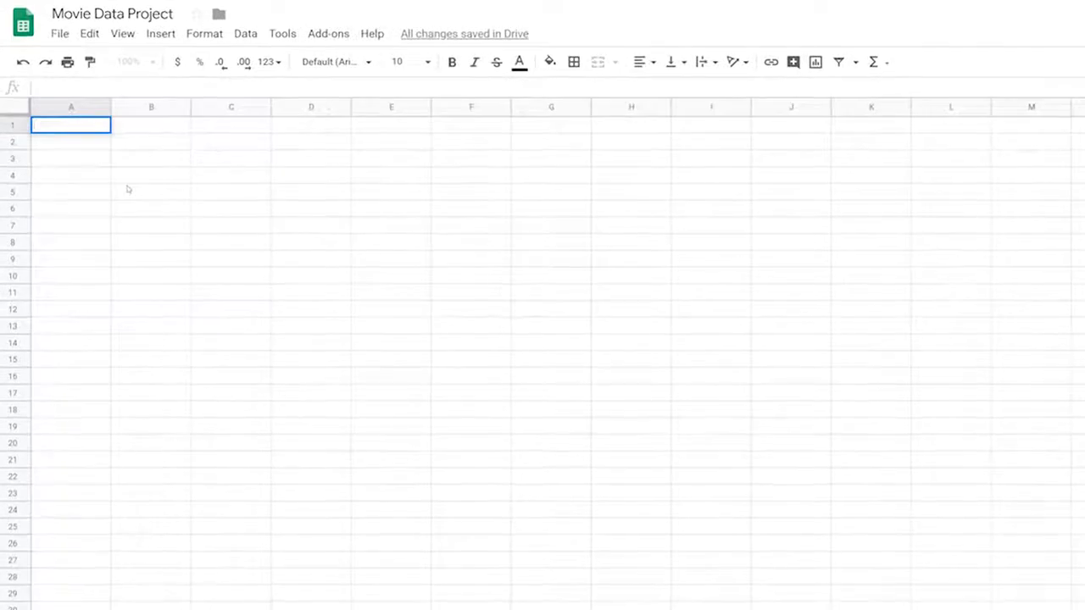
# - In A1, enter =IMPORTRANGE with the pasted source spreadsheet URL and range "A1:A509"
pyautogui.write('po')
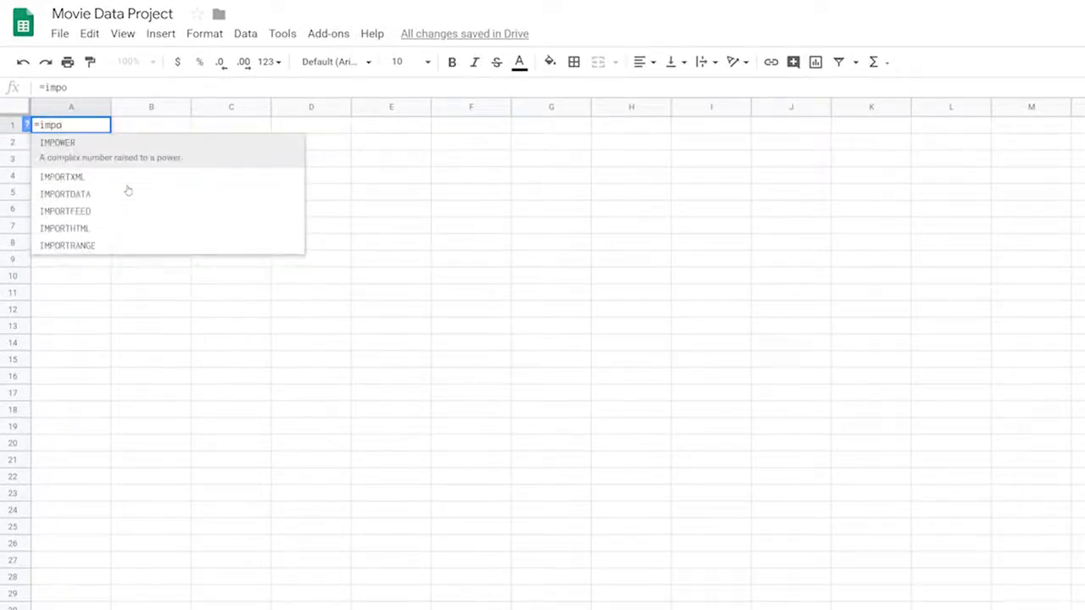
pyautogui.write('rtran')
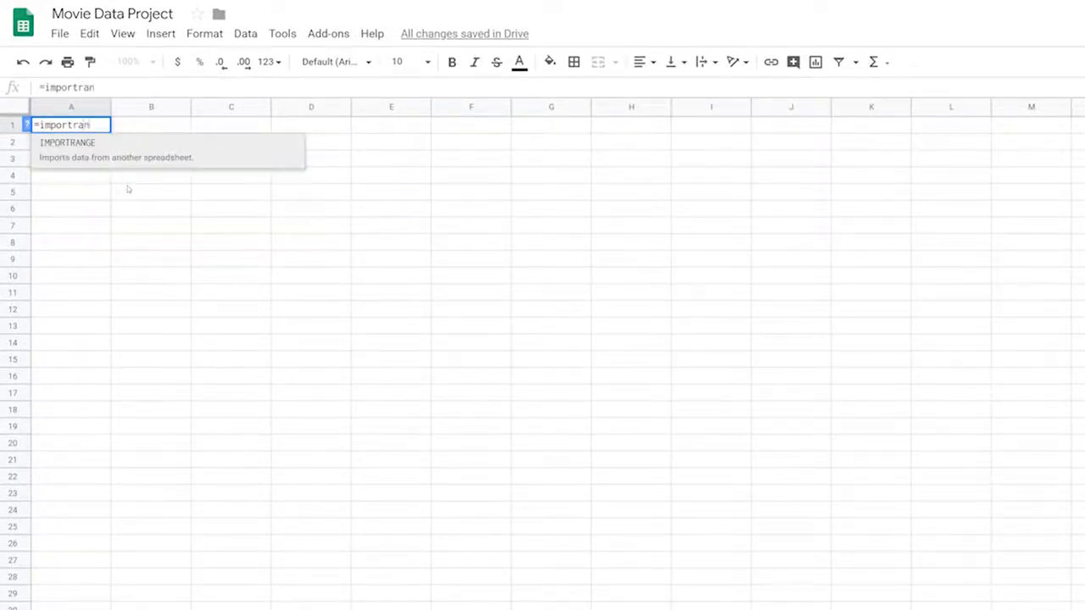
pyautogui.write('ge("')
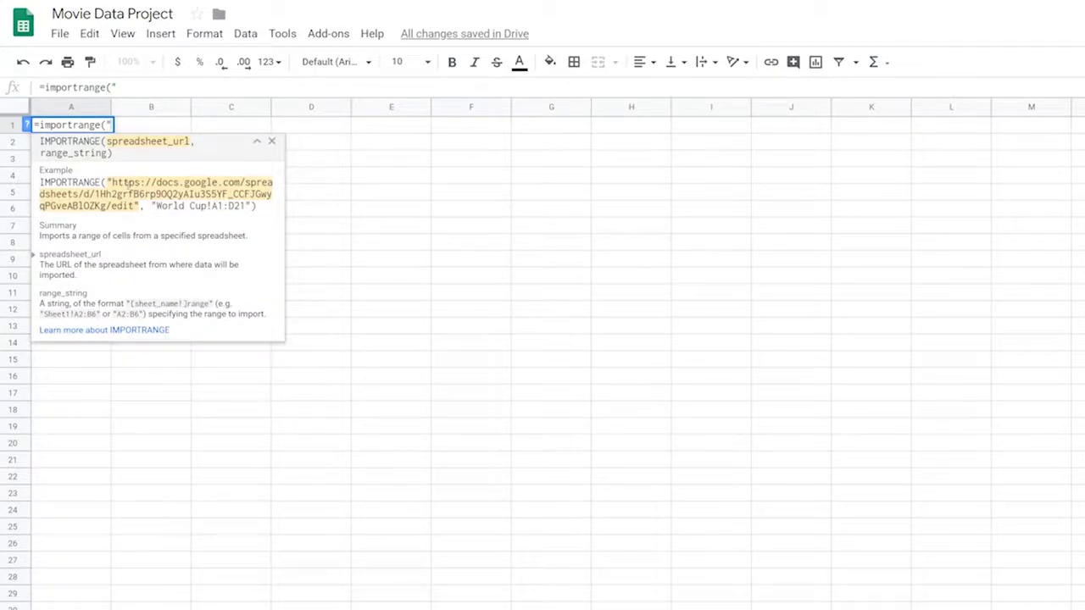
pyautogui.write('","A1:A509"')
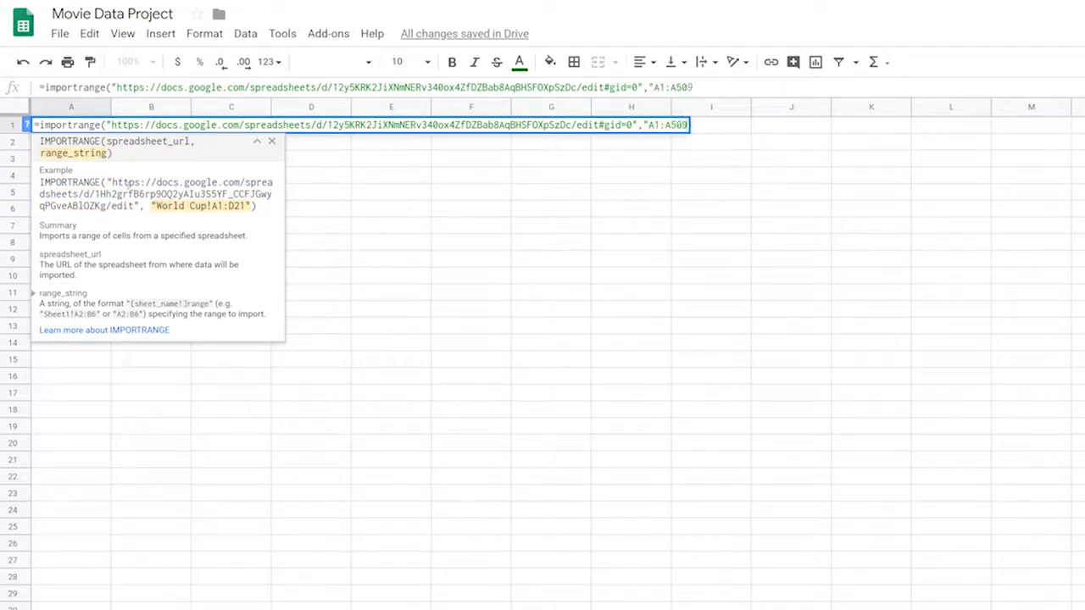
pyautogui.write(')')
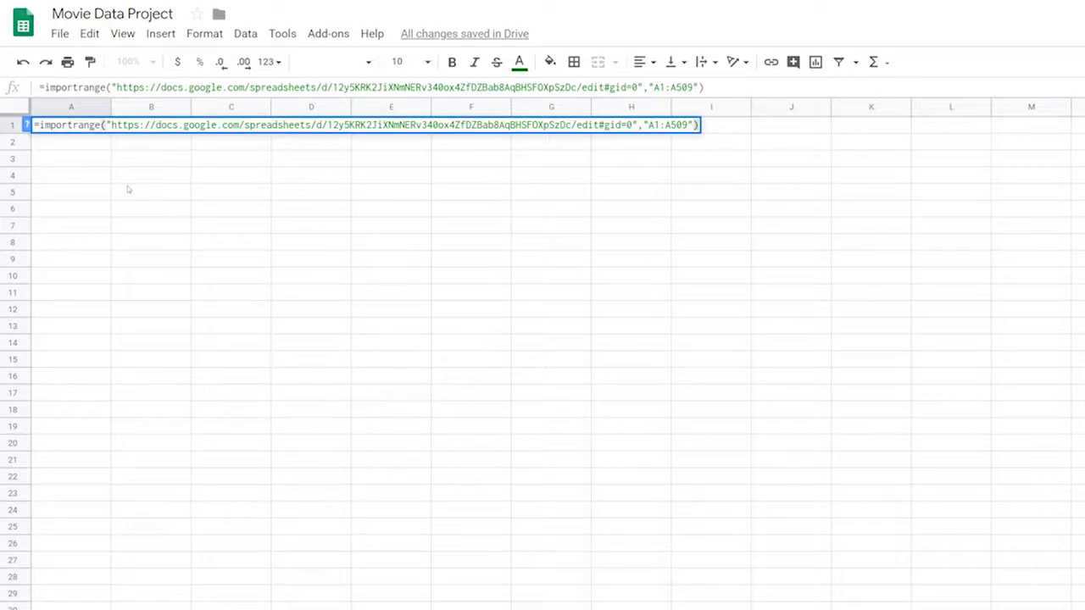
pyautogui.press('Return')
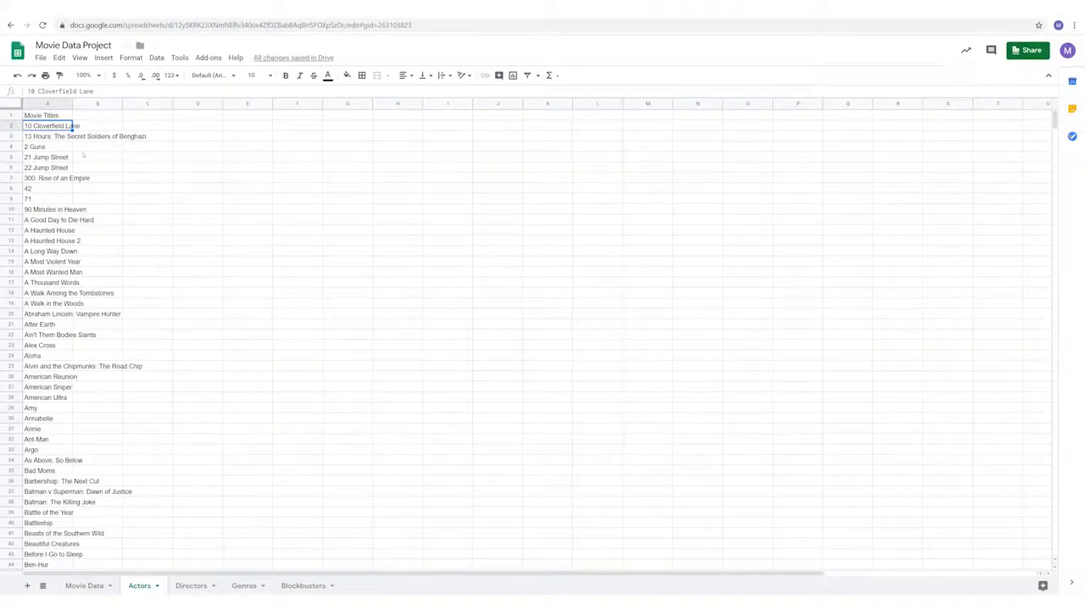
# - Widen column A so the imported movie titles fit
pyautogui.moveTo(72, 103); pyautogui.dragTo(173, 103)
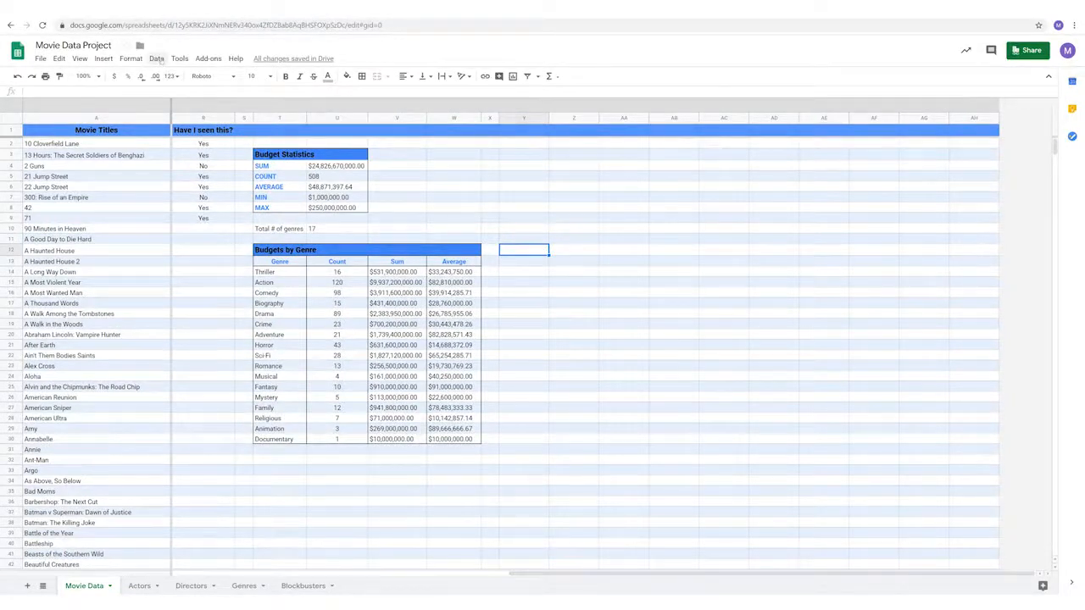
# - Create a pivot table from A1:N509 at cell Y12 of the existing sheet and open its editor
pyautogui.click(158, 58)
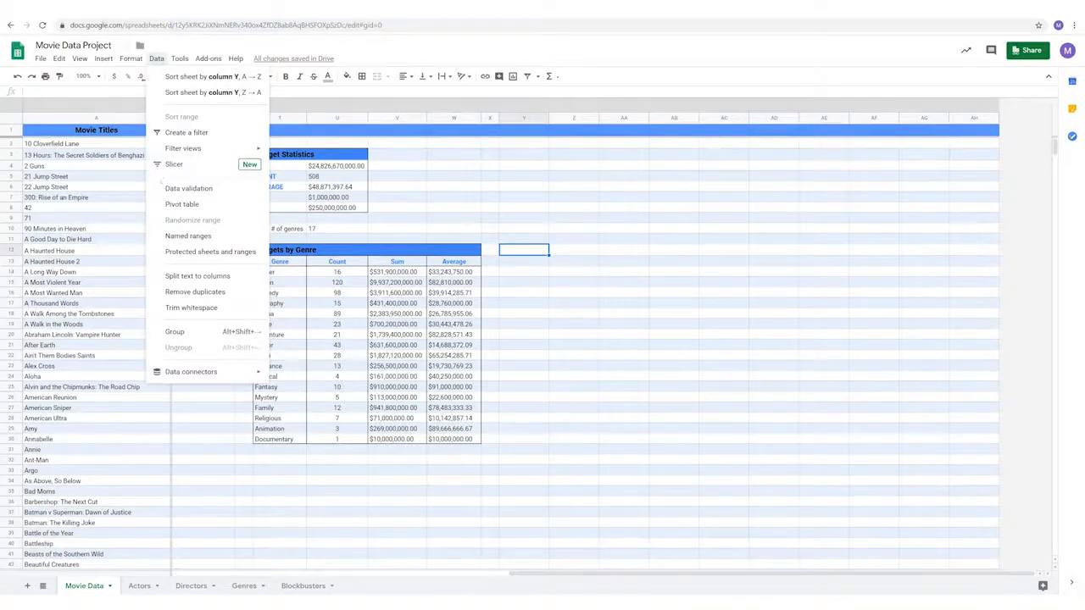
pyautogui.click(182, 204)
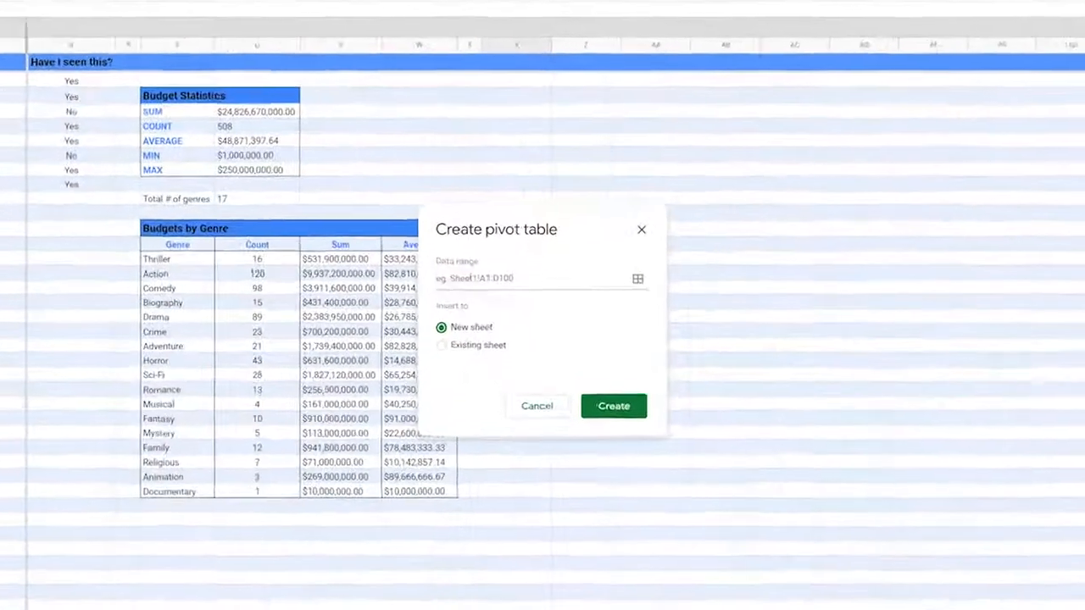
pyautogui.write('A')
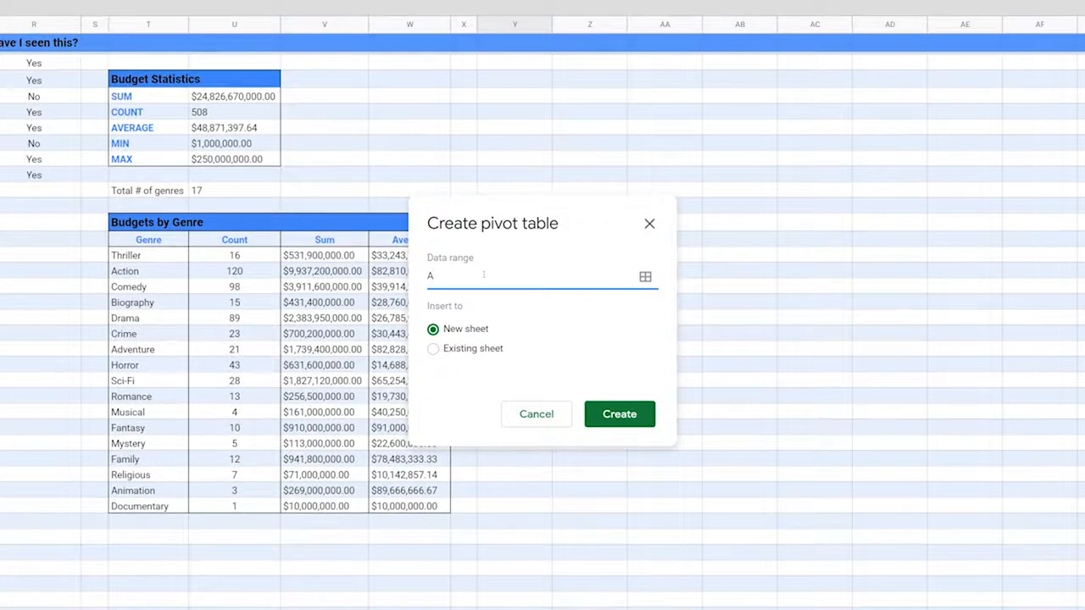
pyautogui.write('1:N509')
pyautogui.click(434, 348)
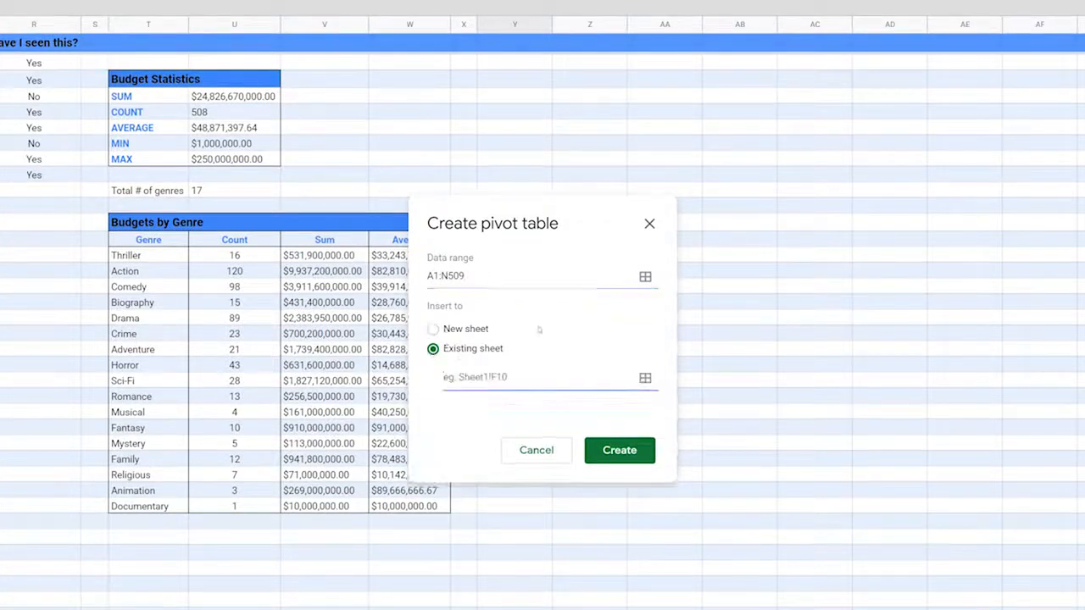
pyautogui.moveTo(581, 223); pyautogui.dragTo(838, 229)
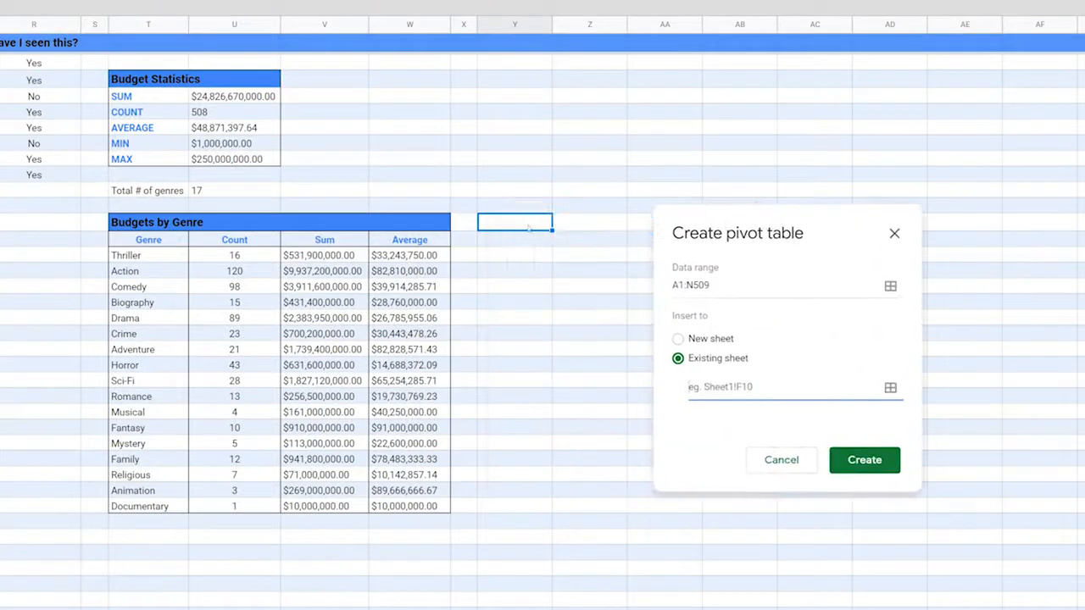
pyautogui.click(527, 225)
pyautogui.click(879, 324)
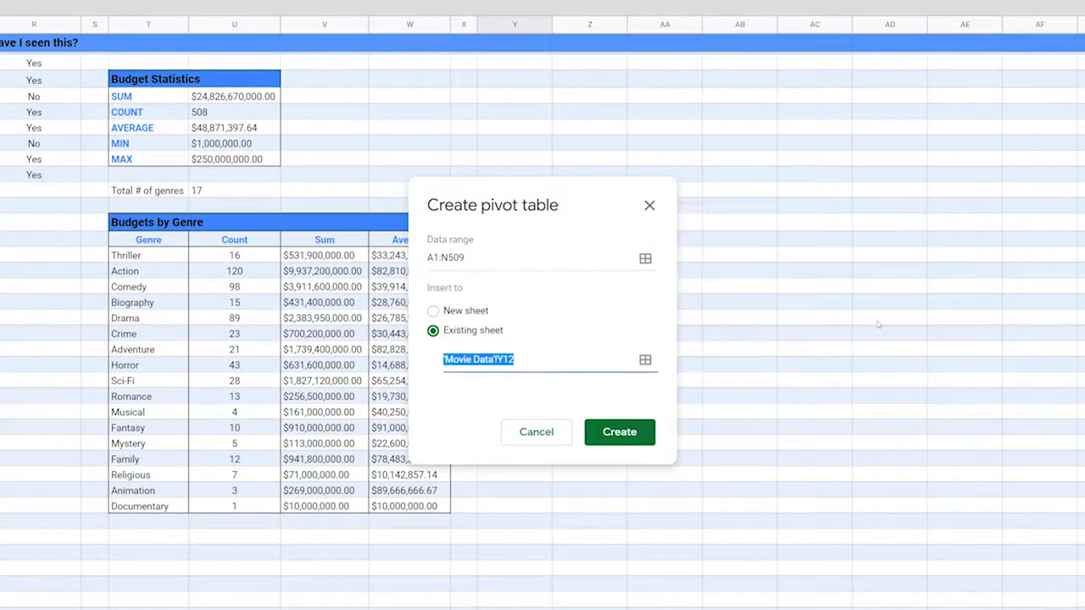
pyautogui.click(630, 434)
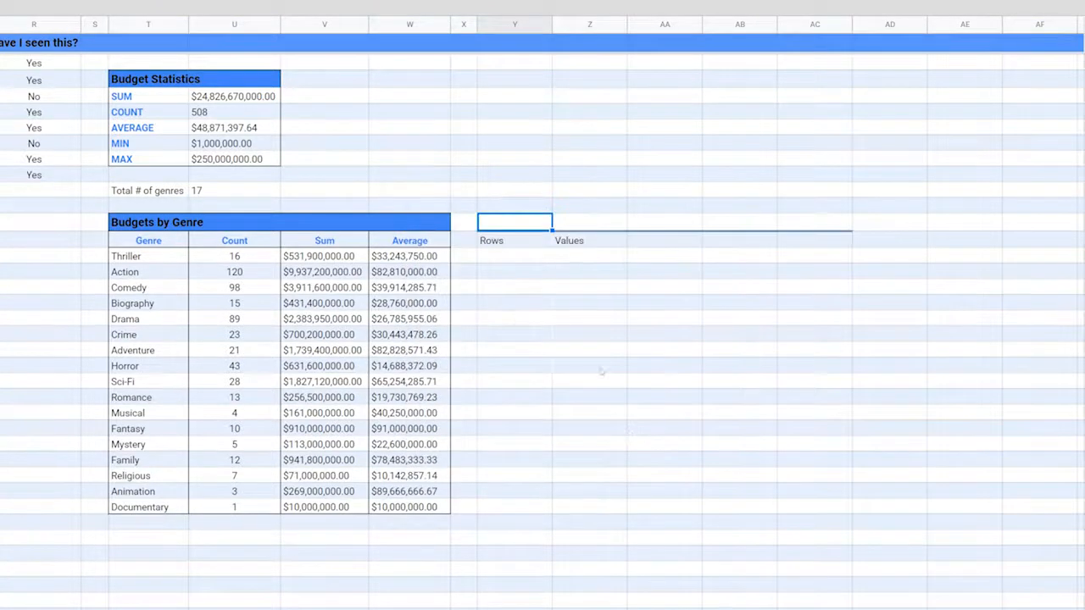
pyautogui.click(504, 244)
pyautogui.click(503, 256)
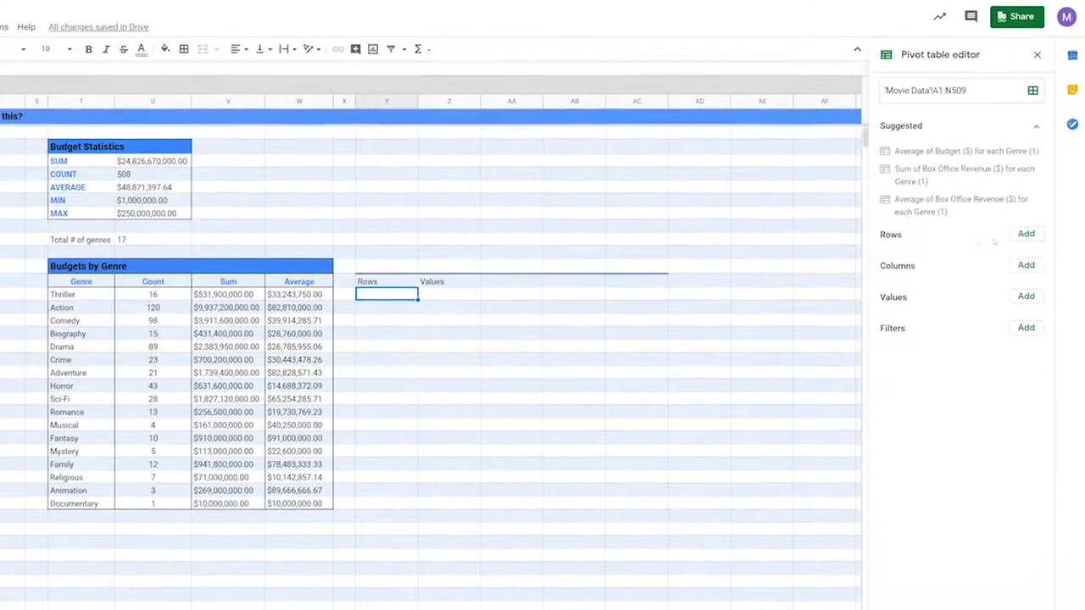
# - Group the pivot rows by Genre and count Movie Titles for each genre
pyautogui.click(1015, 281)
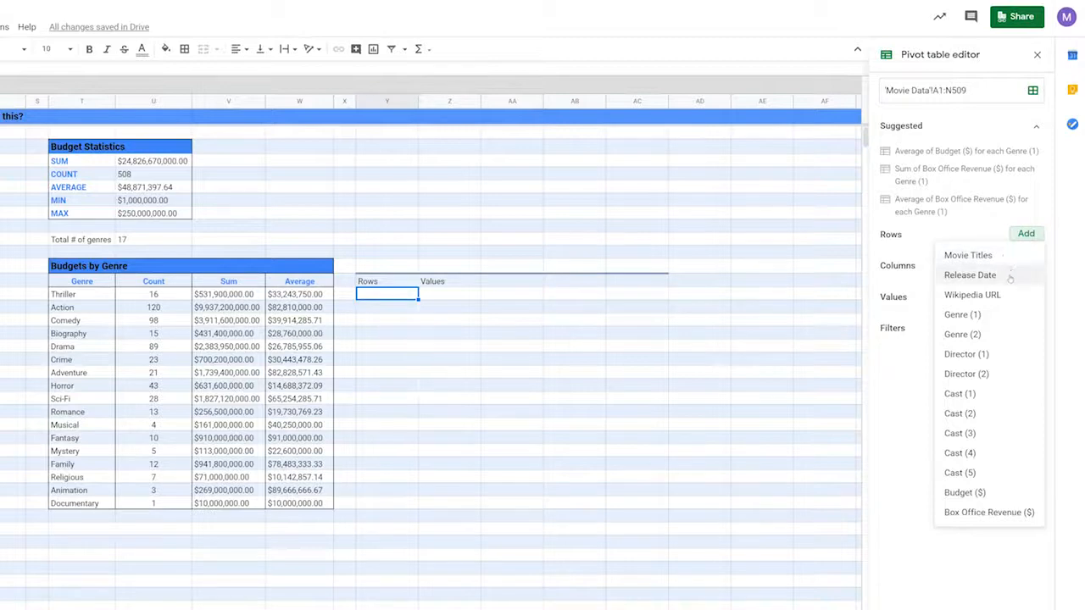
pyautogui.click(963, 314)
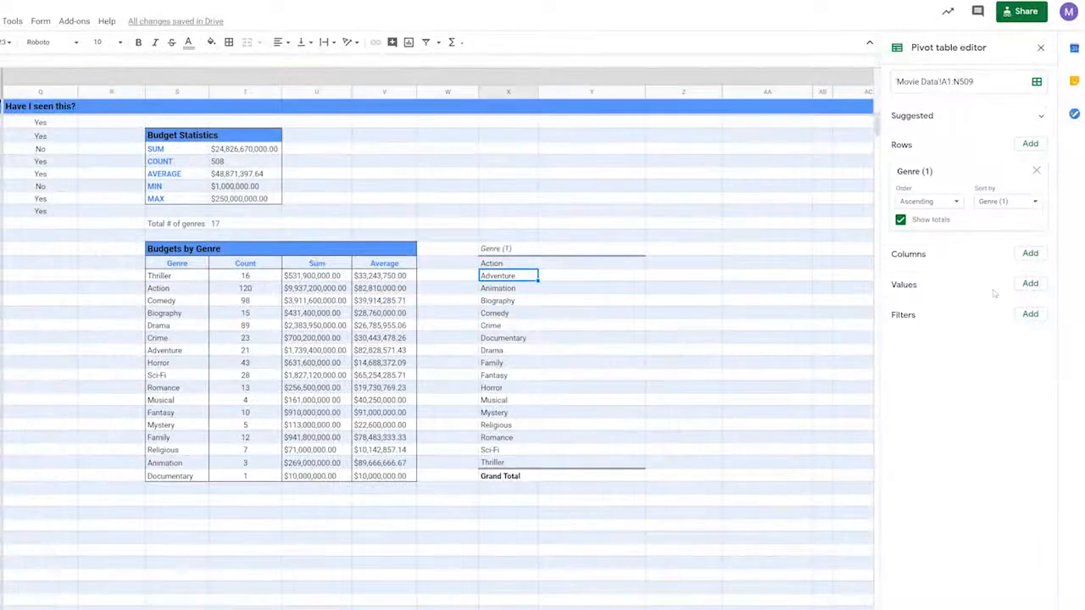
pyautogui.click(1025, 286)
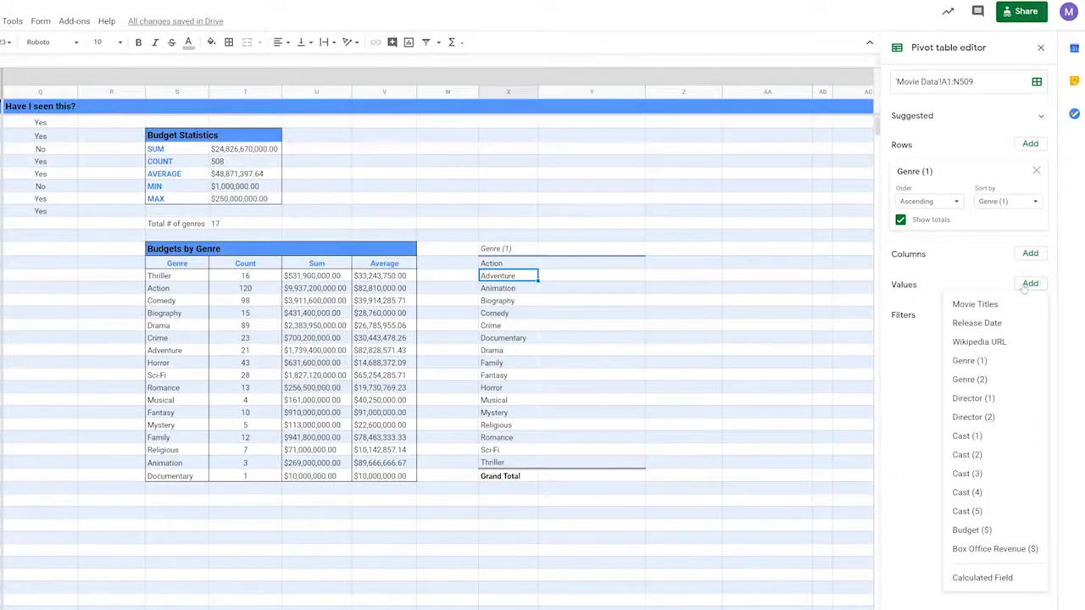
pyautogui.click(1020, 304)
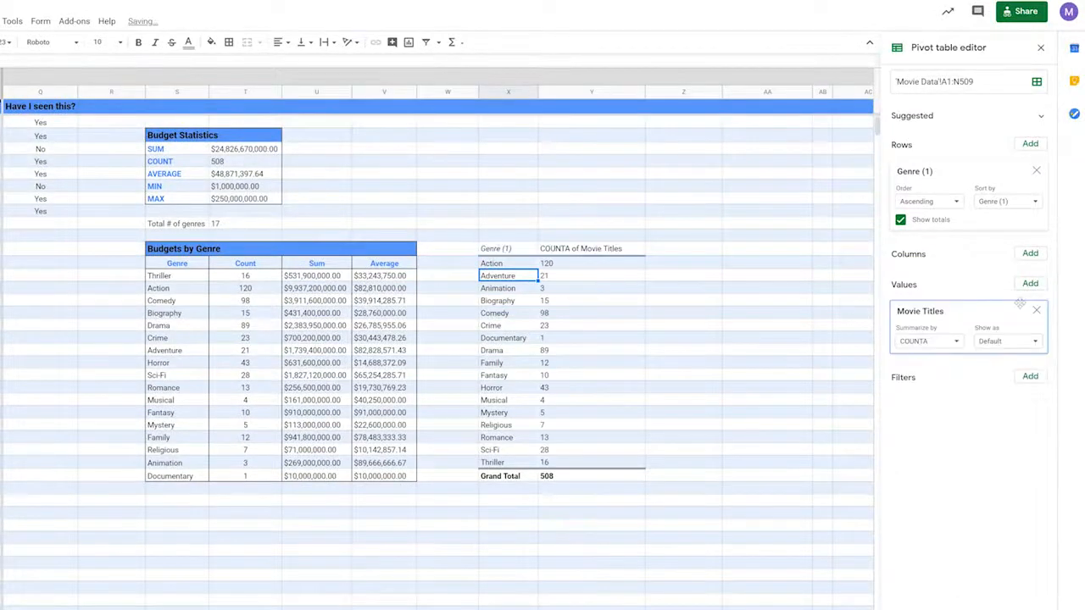
# - Add Budget ($) twice as values, one summed and the second summarized as AVERAGE
pyautogui.click(1031, 287)
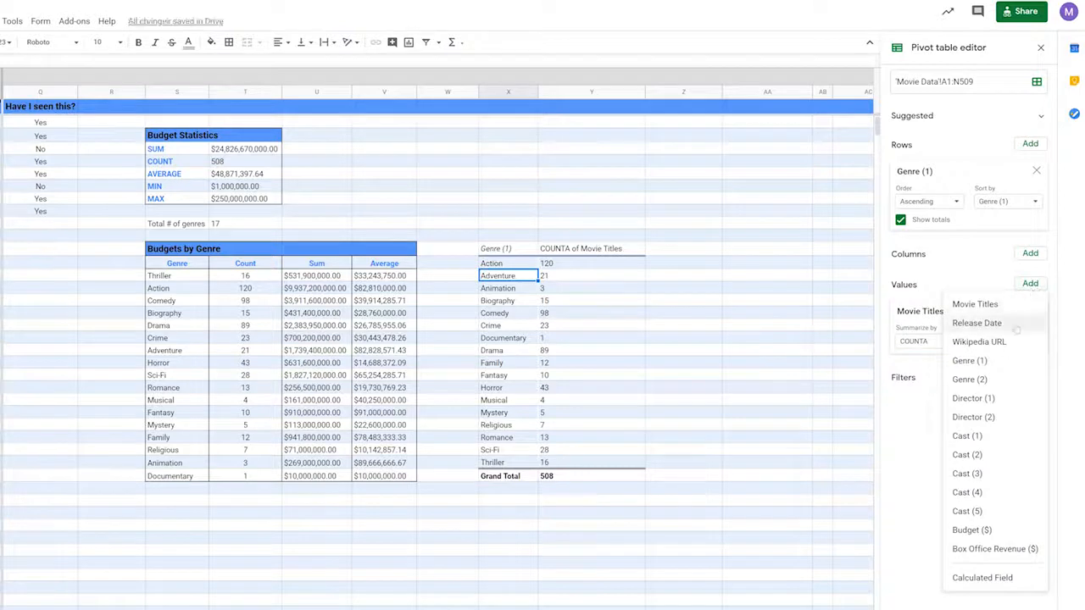
pyautogui.click(973, 530)
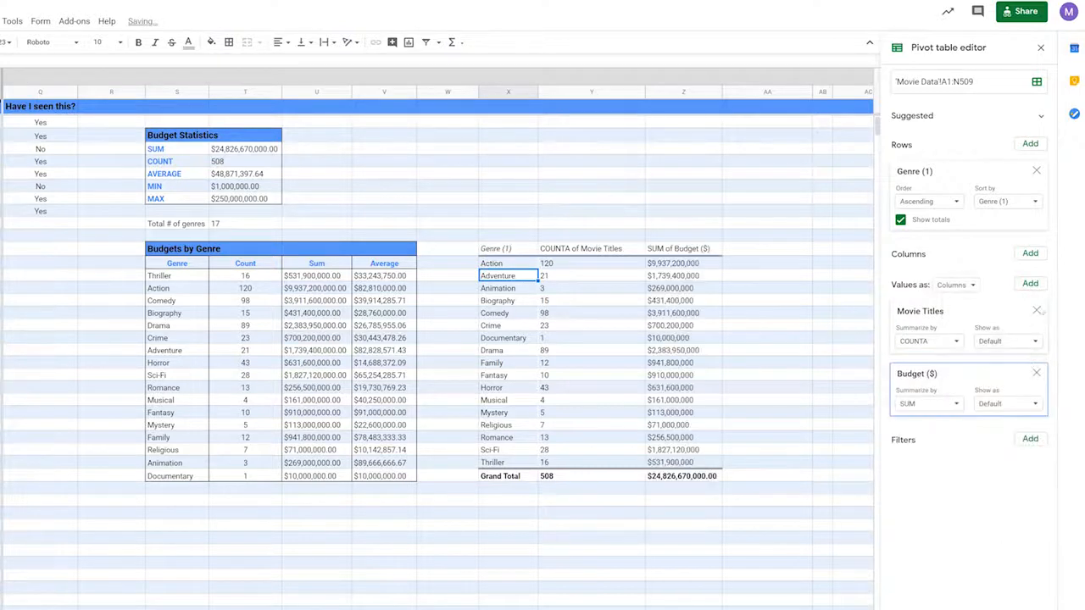
pyautogui.click(1033, 287)
pyautogui.click(971, 529)
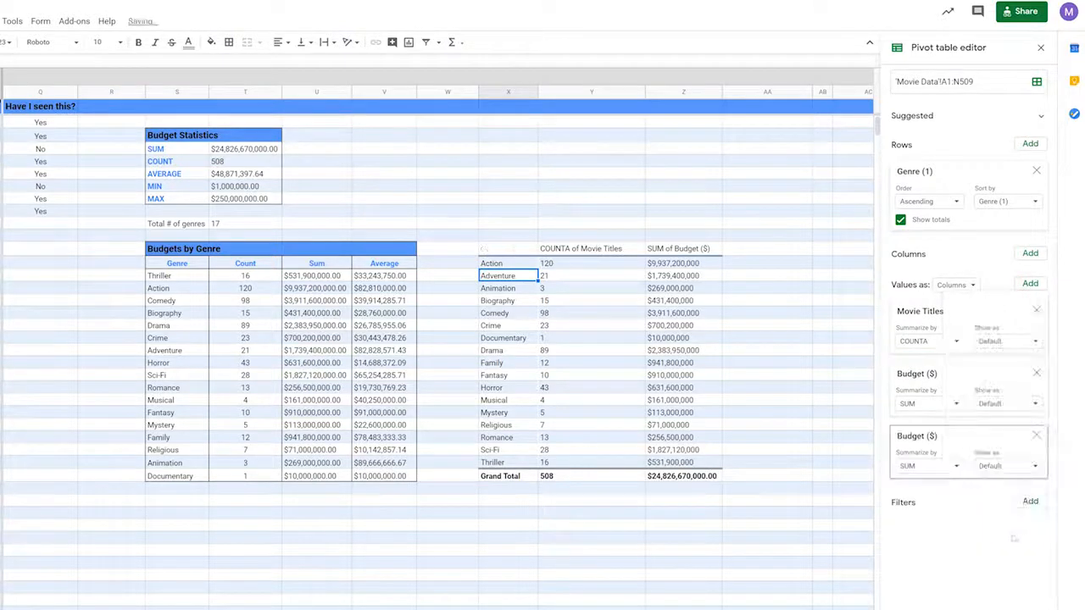
pyautogui.click(924, 466)
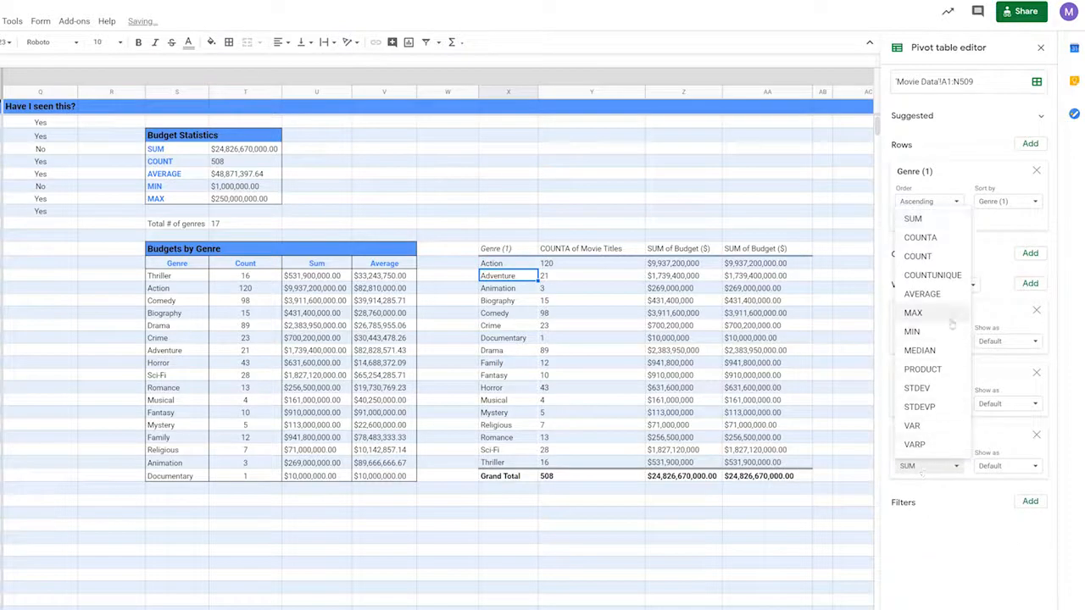
pyautogui.click(922, 294)
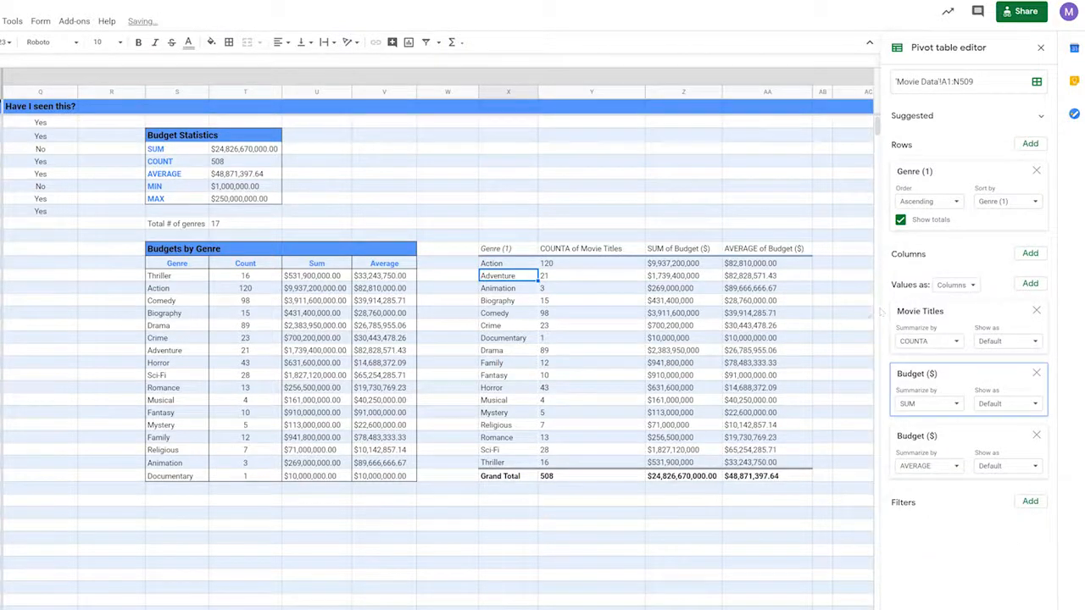
pyautogui.click(706, 355)
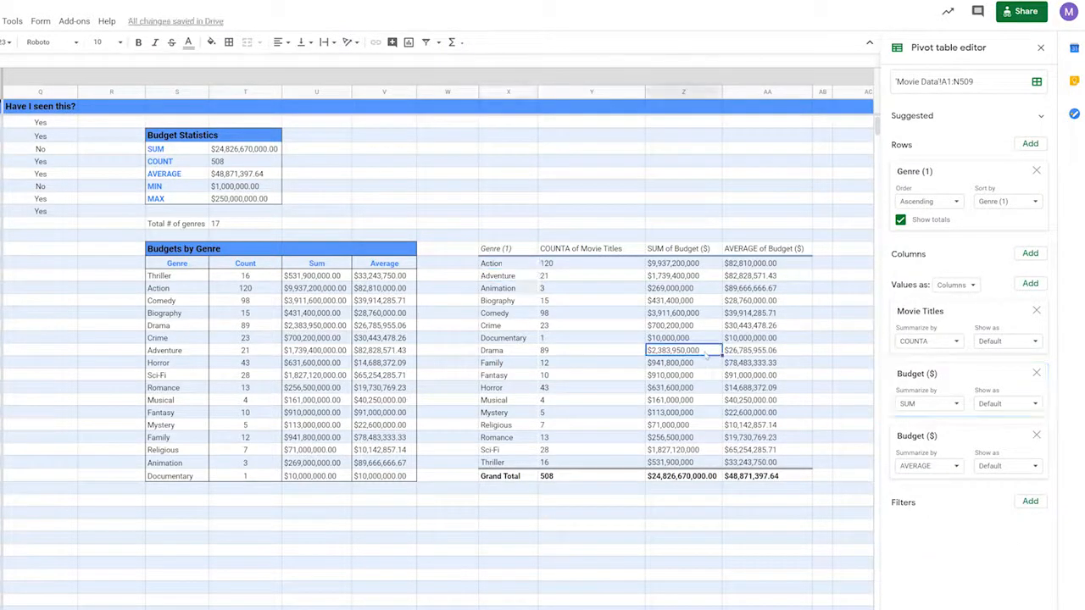
# - Open the detail sheet behind the Drama budget total and scroll through its movies
pyautogui.doubleClick(707, 354)
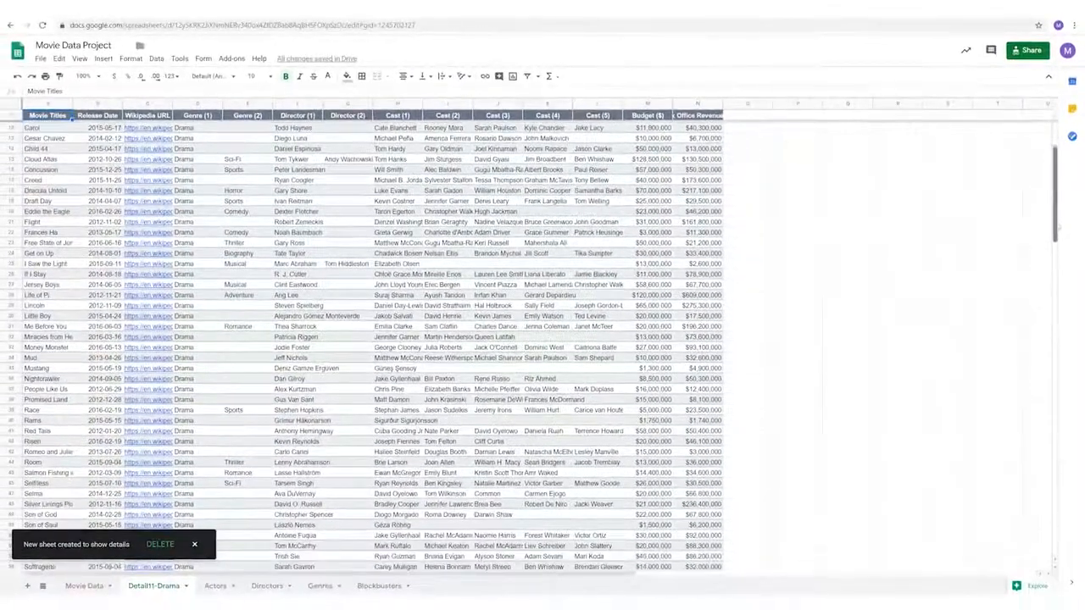
pyautogui.scroll(-8, 373, 339)
pyautogui.scroll(-10, 373, 339)
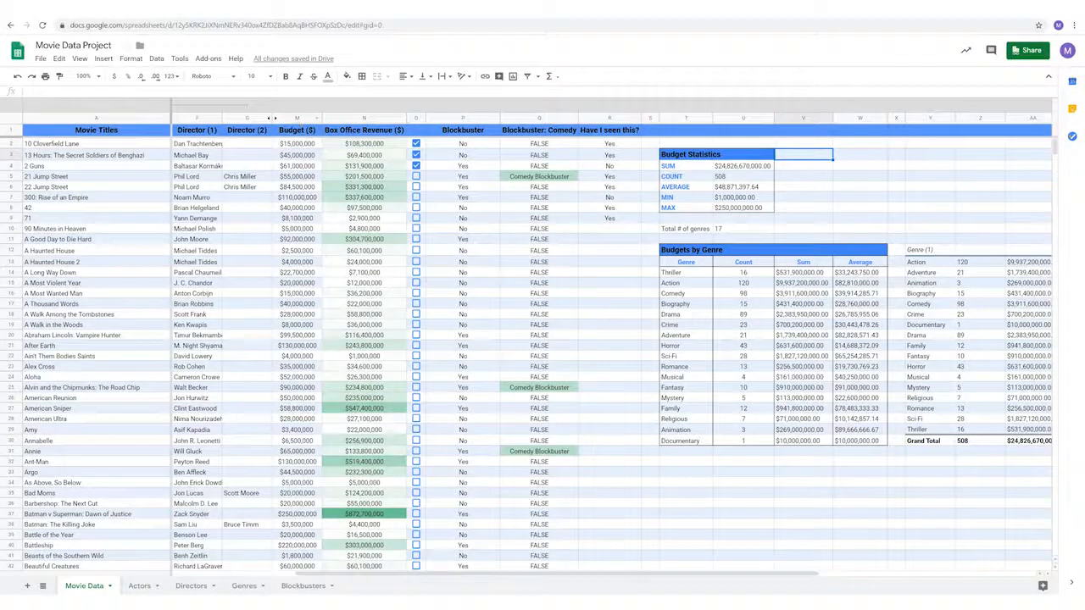
# - Select the Budget ($) column and define it as the named range MovieBudget
pyautogui.click(291, 119)
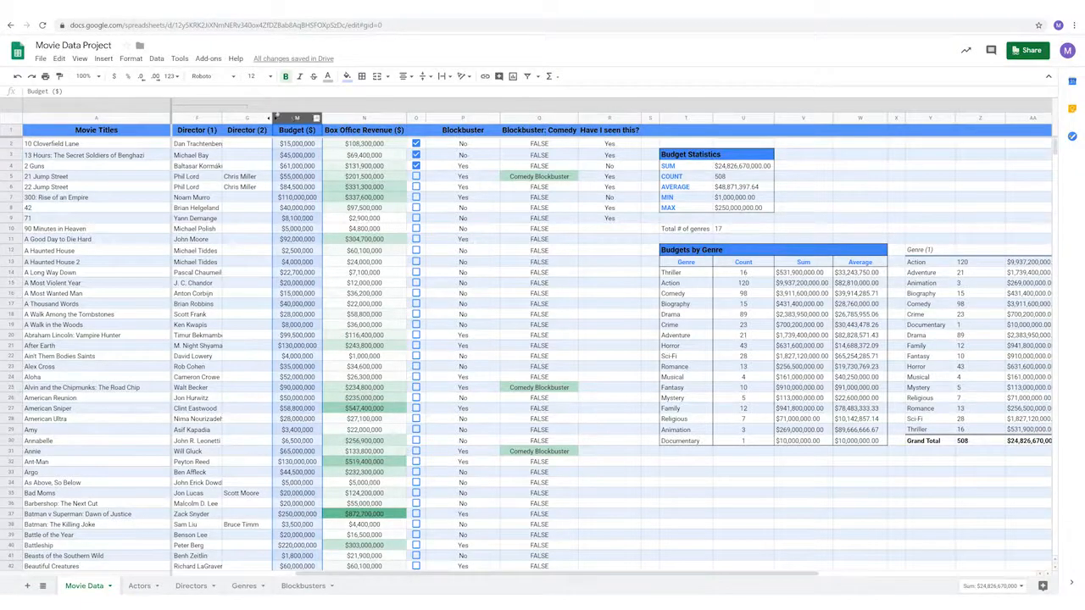
pyautogui.click(162, 61)
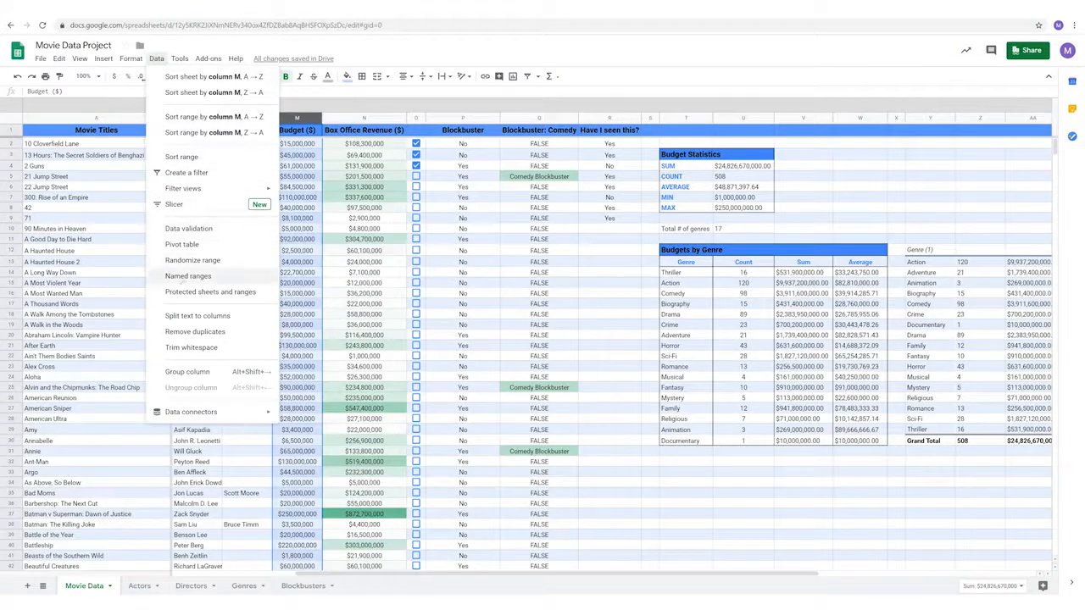
pyautogui.click(242, 283)
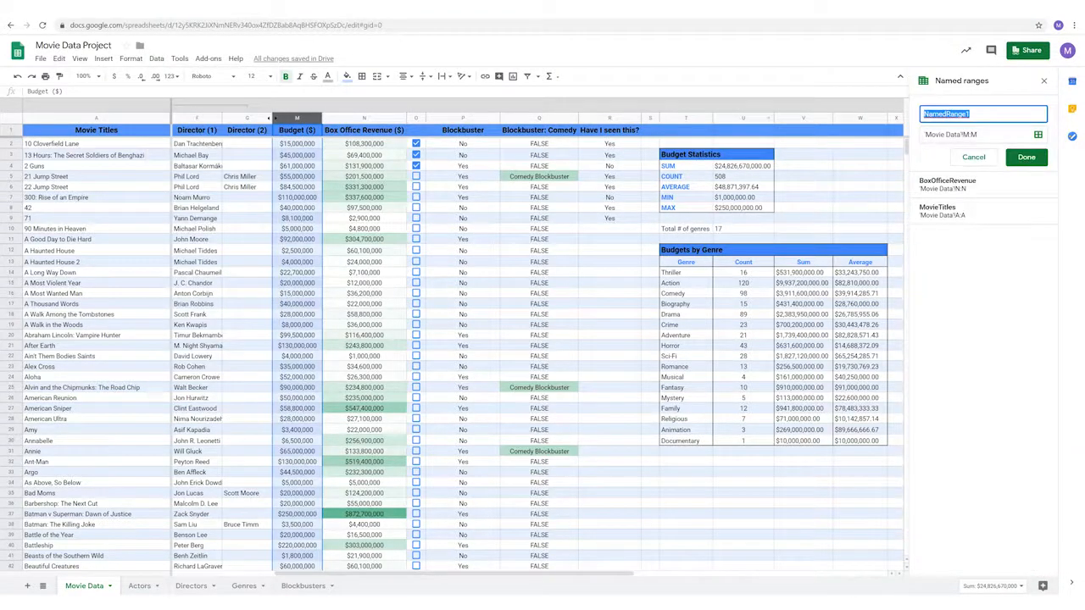
pyautogui.click(992, 113)
pyautogui.doubleClick(992, 113)
pyautogui.write('MovieBudget')
pyautogui.click(1011, 158)
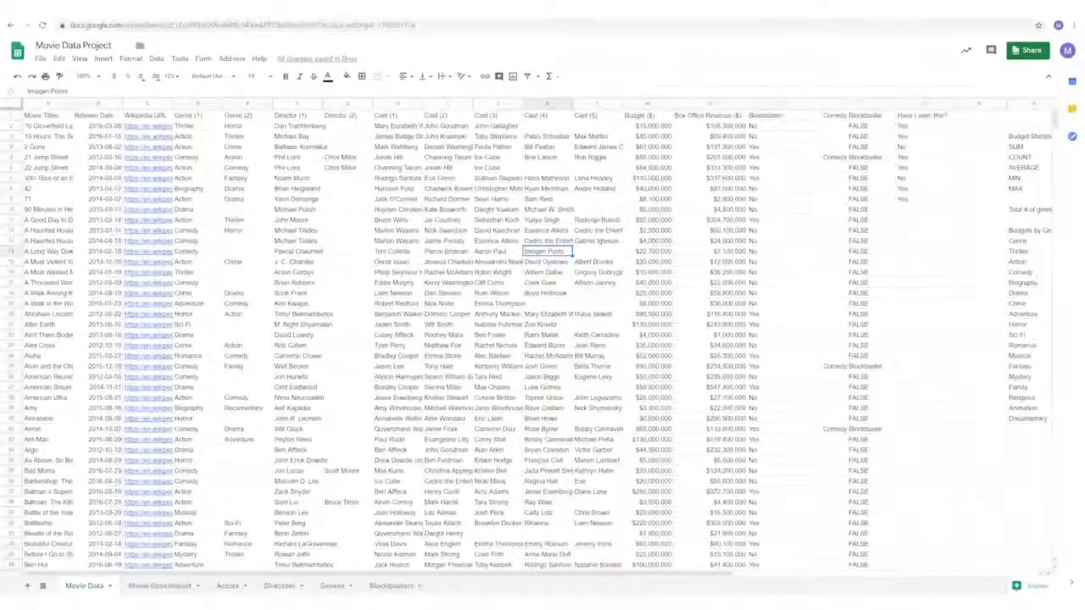
# - Record an absolute-reference macro formatting the sheet and tables, saved as 'Design Movie Data'
pyautogui.click(180, 59)
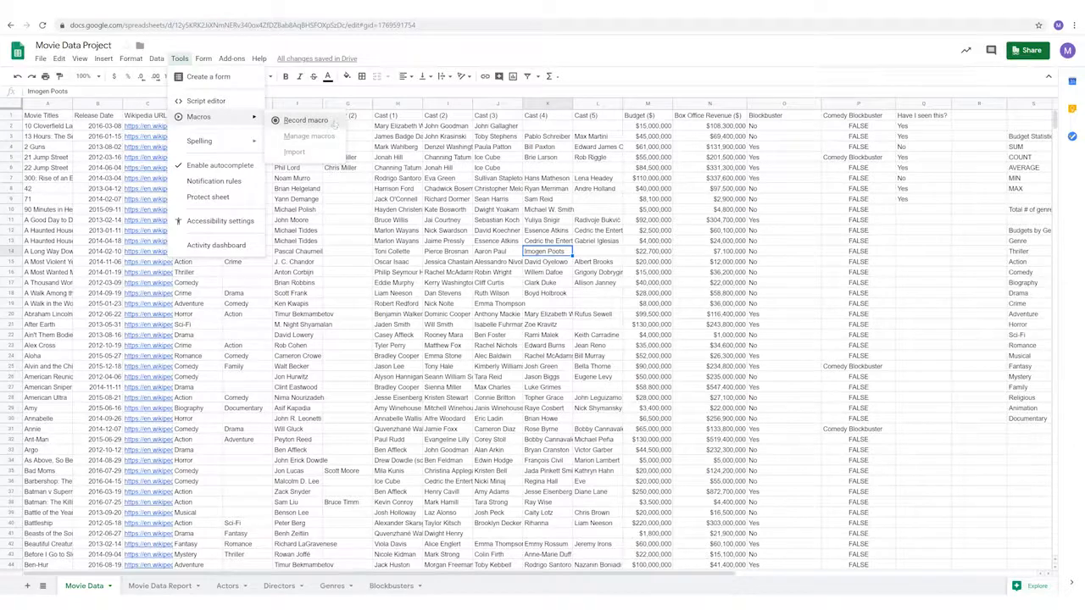
pyautogui.click(305, 120)
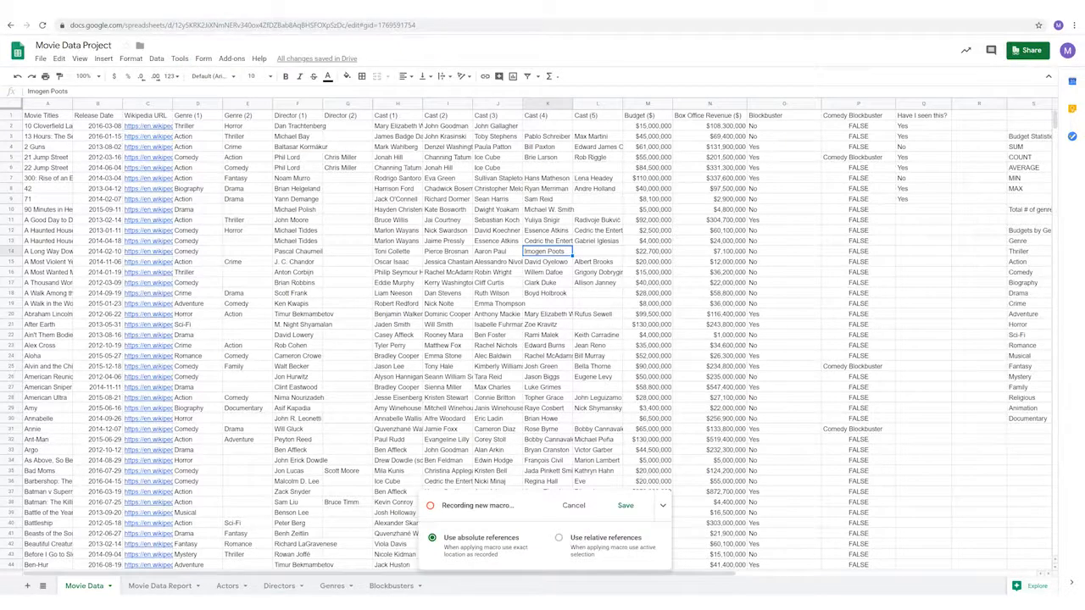
pyautogui.click(663, 505)
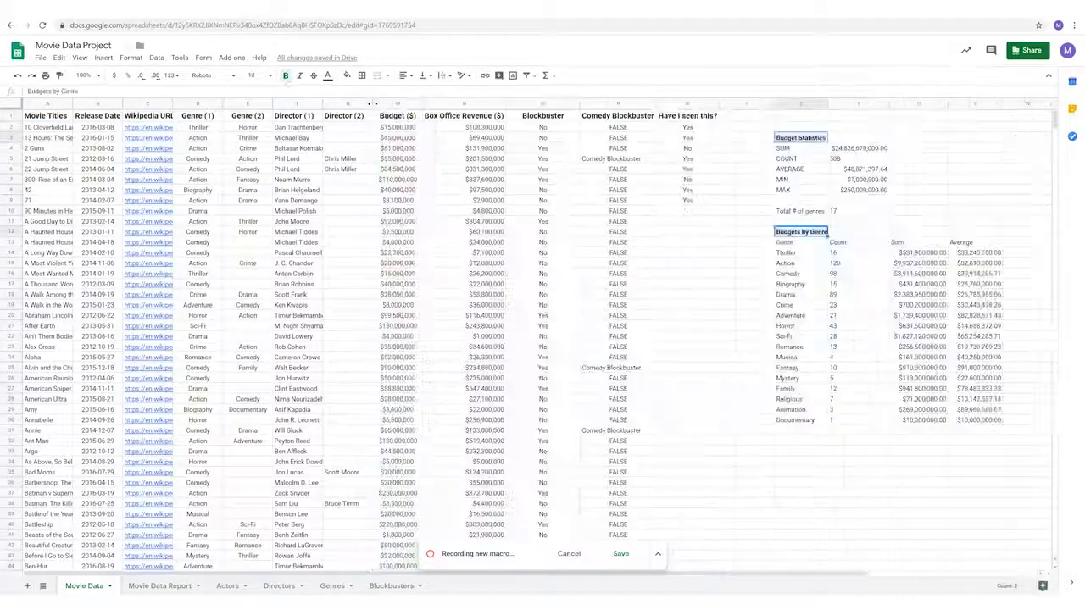
pyautogui.hotkey('ctrl', 'a')
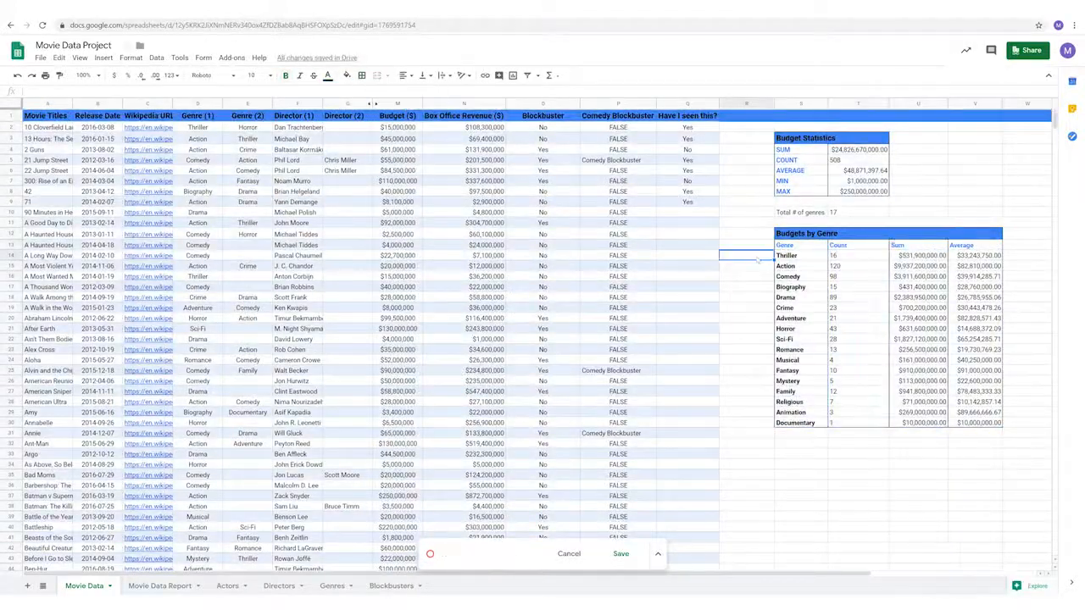
pyautogui.click(975, 180)
pyautogui.hotkey('alt', 't')
pyautogui.click(621, 553)
pyautogui.write('Design Movie Data')
pyautogui.click(602, 377)
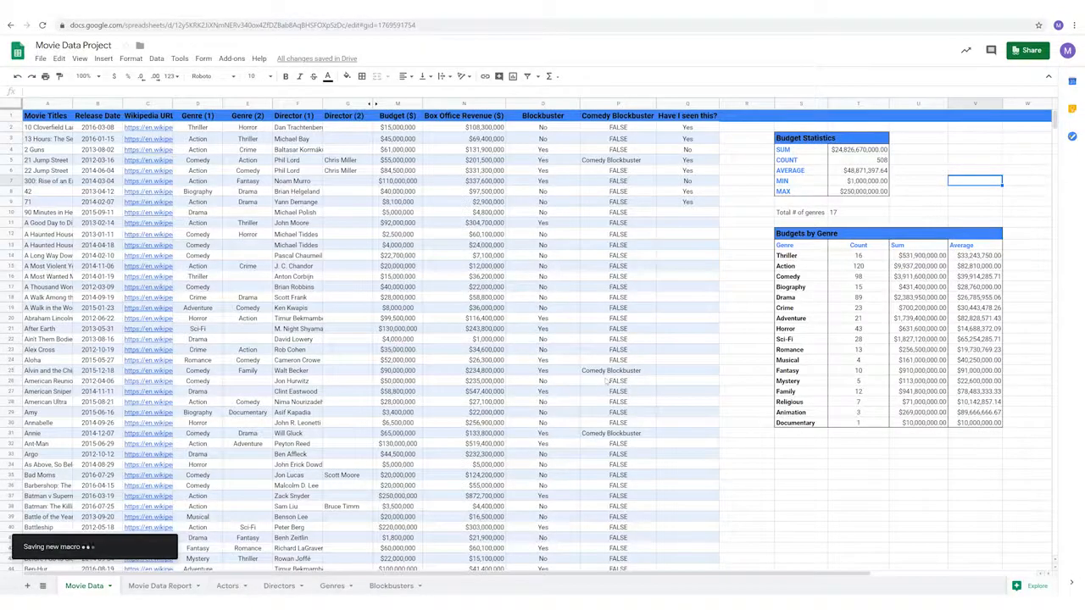
# - Select the entire sheet and clear all its formatting
pyautogui.hotkey('ctrl', 'a')
pyautogui.click(131, 58)
pyautogui.click(169, 333)
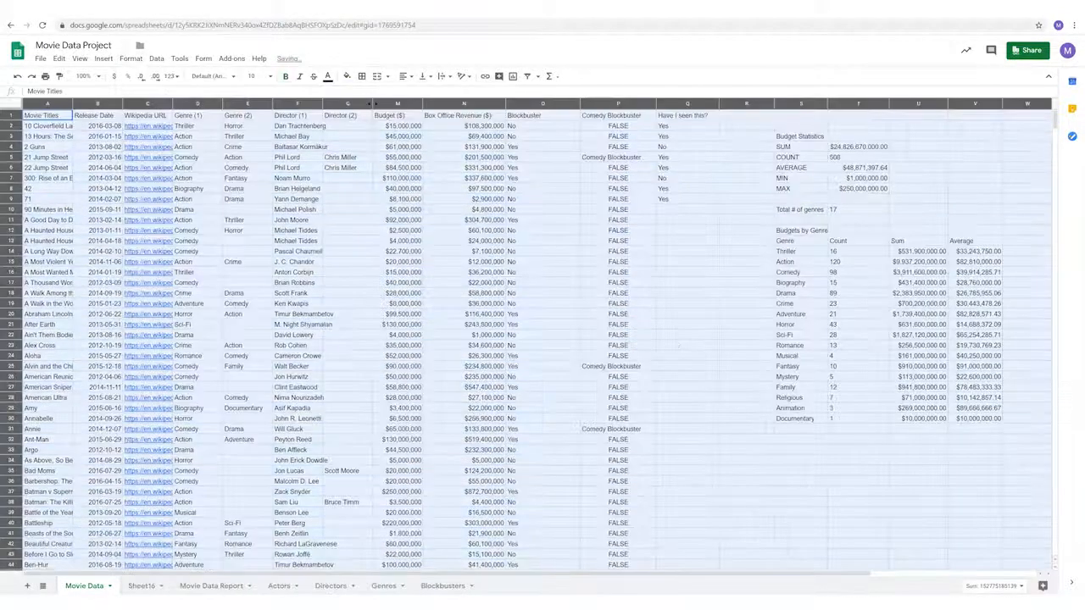
pyautogui.click(686, 335)
# - Run the Design Movie Data macro to restore the styling
pyautogui.click(180, 59)
pyautogui.moveTo(212, 116)
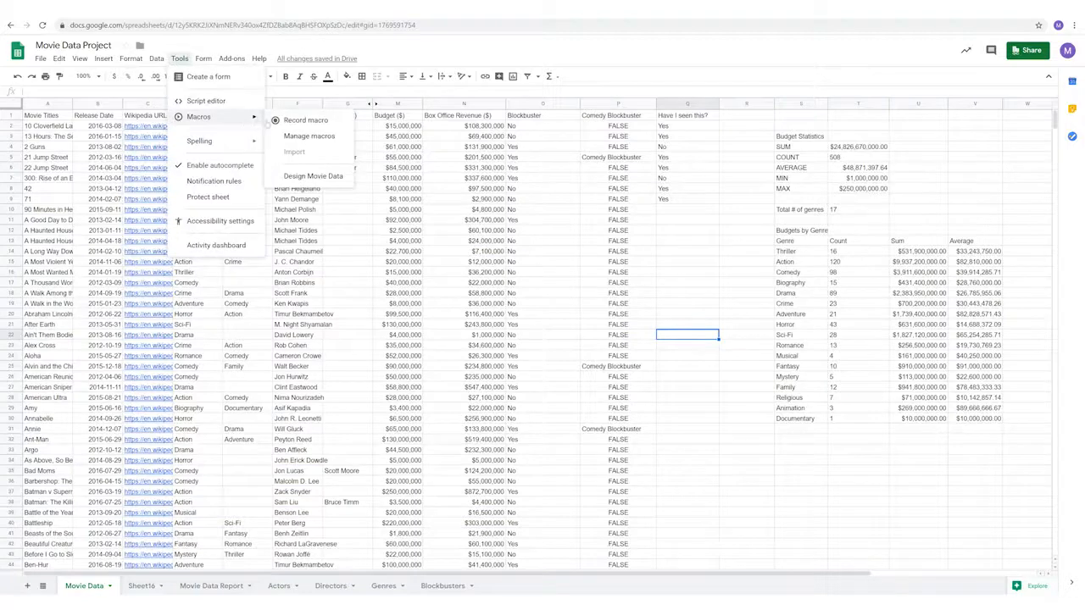
pyautogui.click(339, 176)
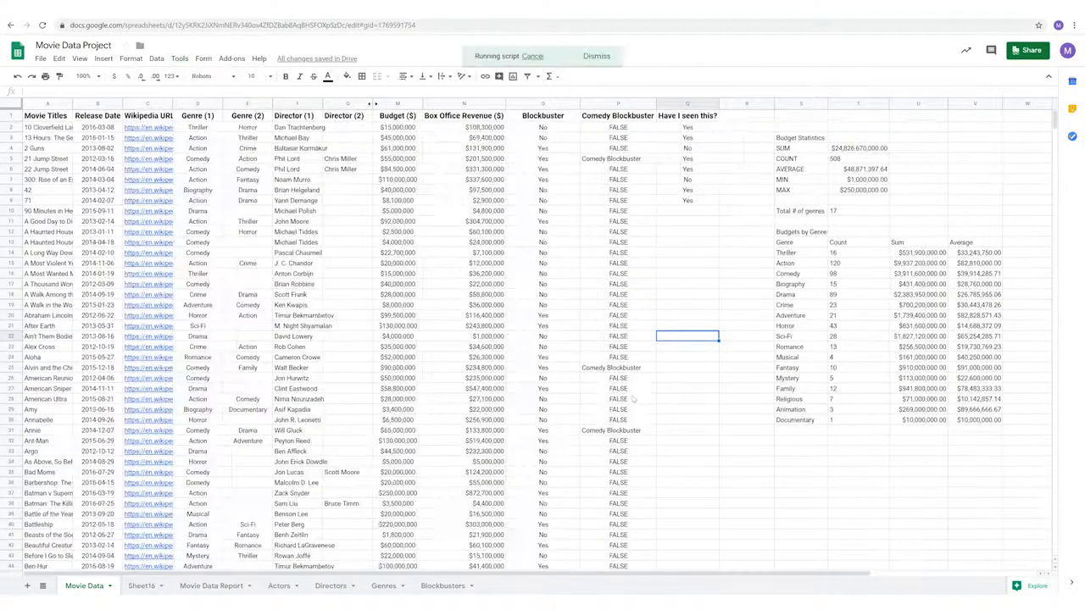